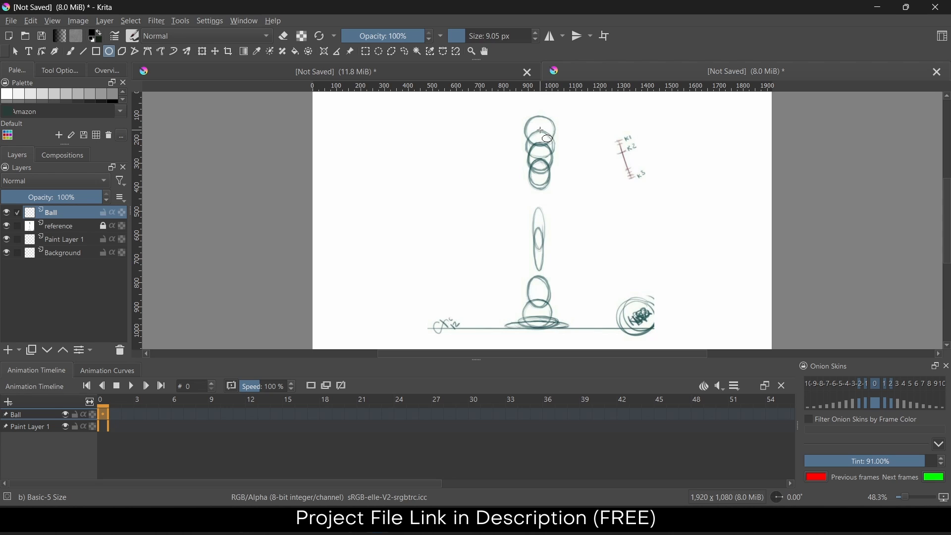
# Draw a circle on the Ball layer and move it over the topmost reference ball.
pyautogui.moveTo(540, 130); pyautogui.dragTo(585, 163)
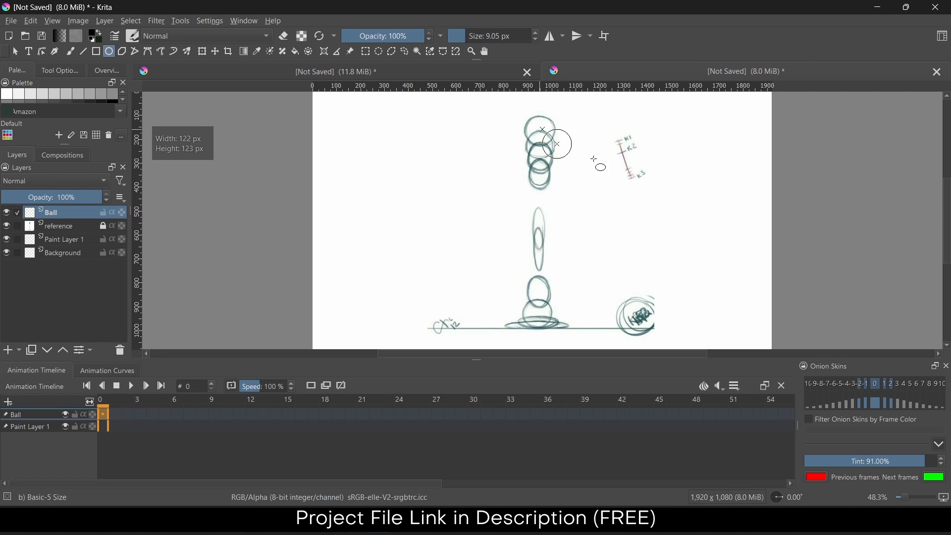
pyautogui.moveTo(596, 159); pyautogui.dragTo(568, 169)
pyautogui.moveTo(566, 167); pyautogui.dragTo(566, 164)
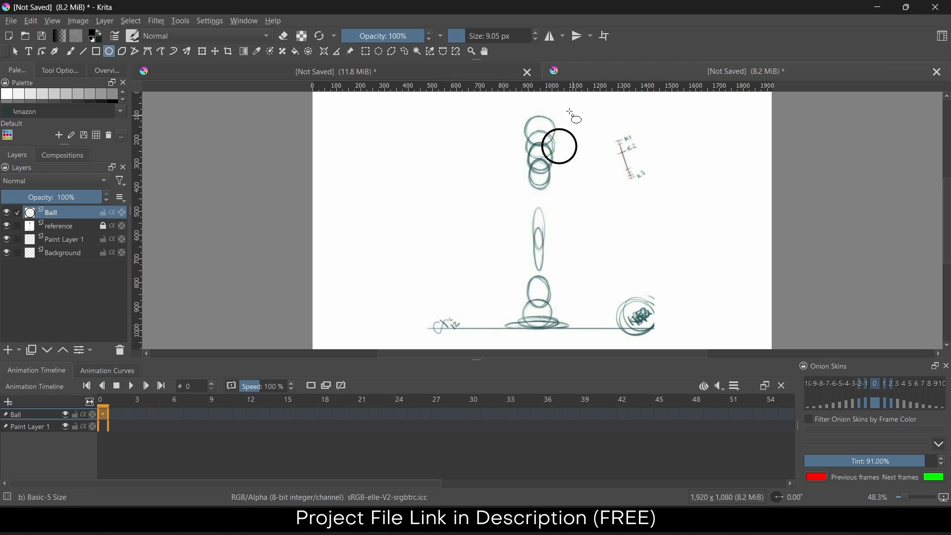
pyautogui.click(202, 52)
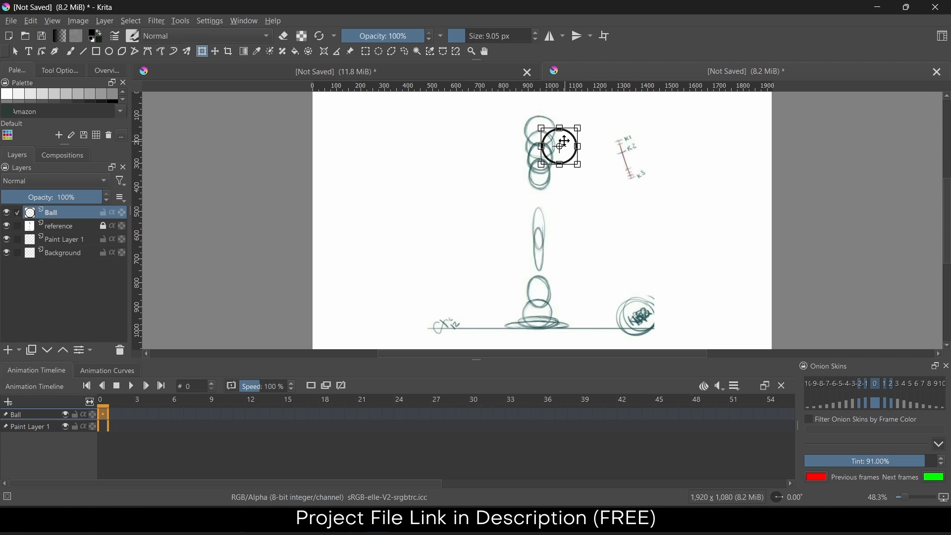
pyautogui.moveTo(562, 142); pyautogui.dragTo(544, 124)
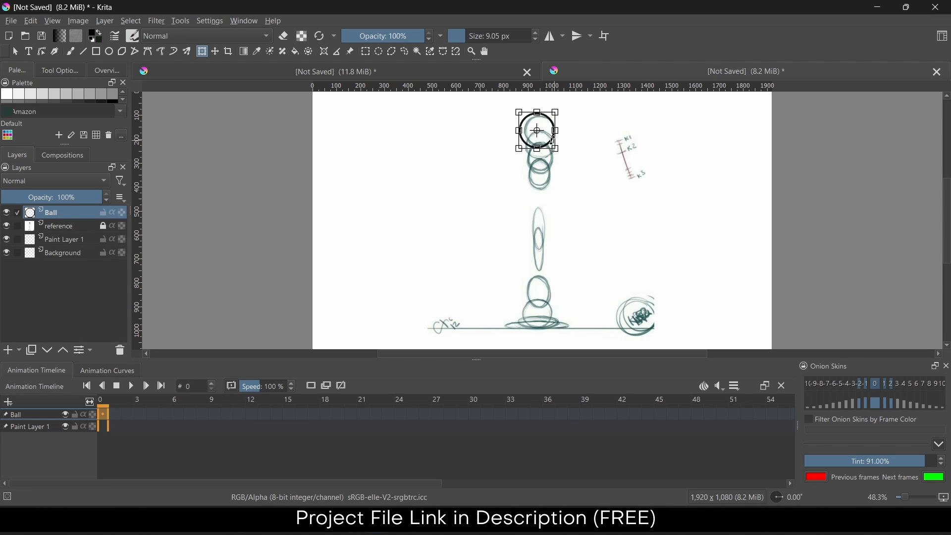
# Nudge the circle into alignment with the topmost reference ball and scale it down slightly to fit the sketch.
pyautogui.click(471, 51)
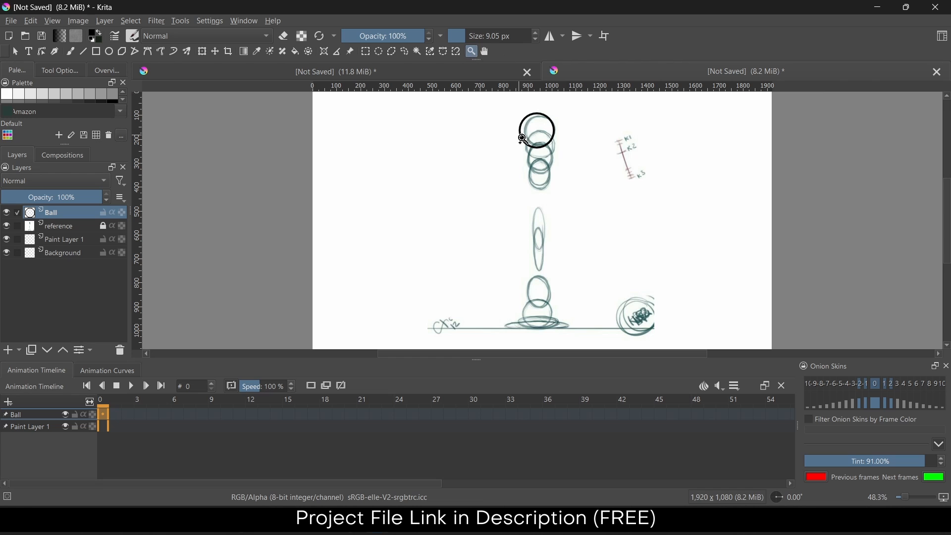
pyautogui.click(540, 134)
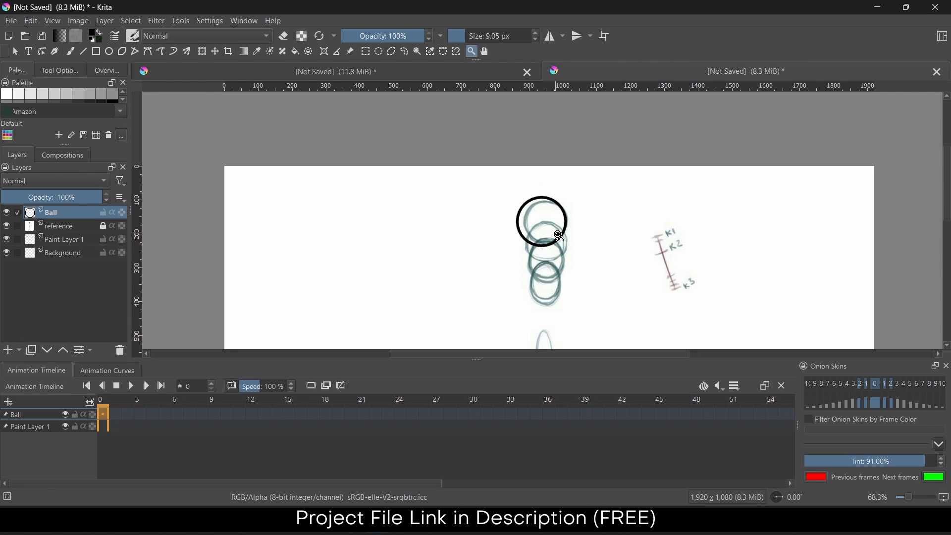
pyautogui.click(562, 235)
pyautogui.moveTo(623, 231); pyautogui.dragTo(500, 169)
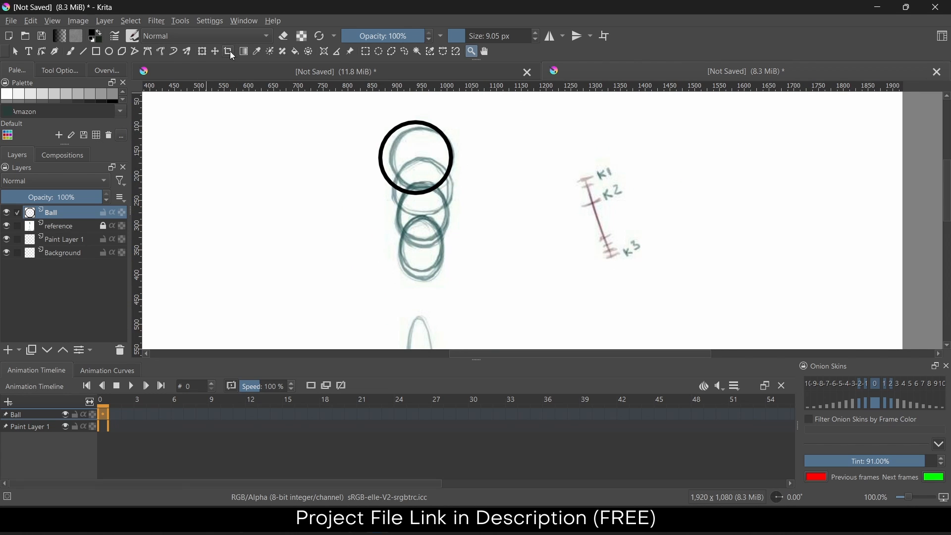
pyautogui.click(216, 51)
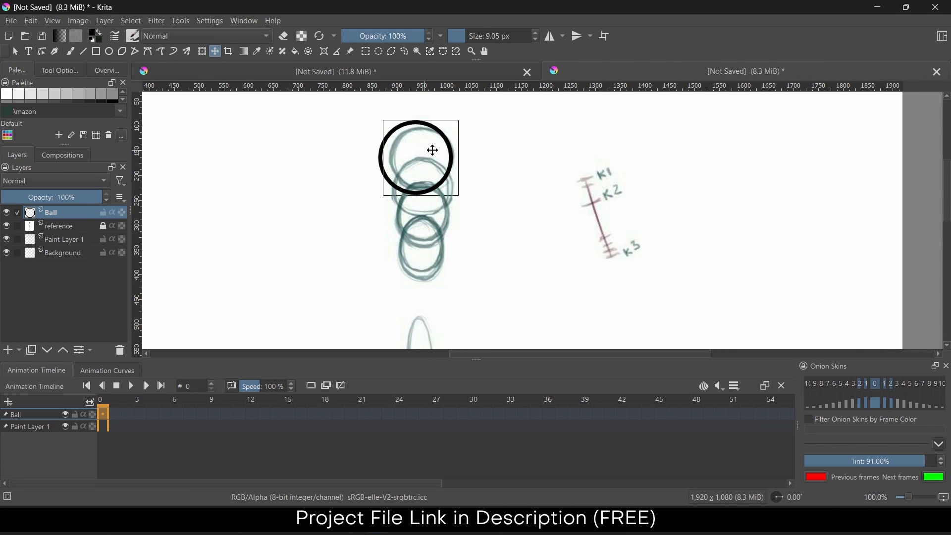
pyautogui.moveTo(433, 150); pyautogui.dragTo(434, 151)
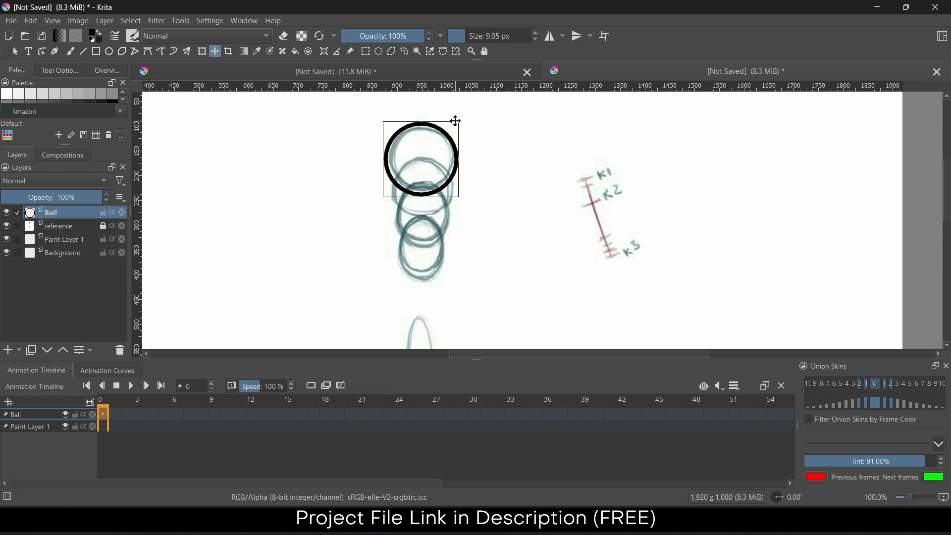
pyautogui.moveTo(421, 165); pyautogui.dragTo(421, 163)
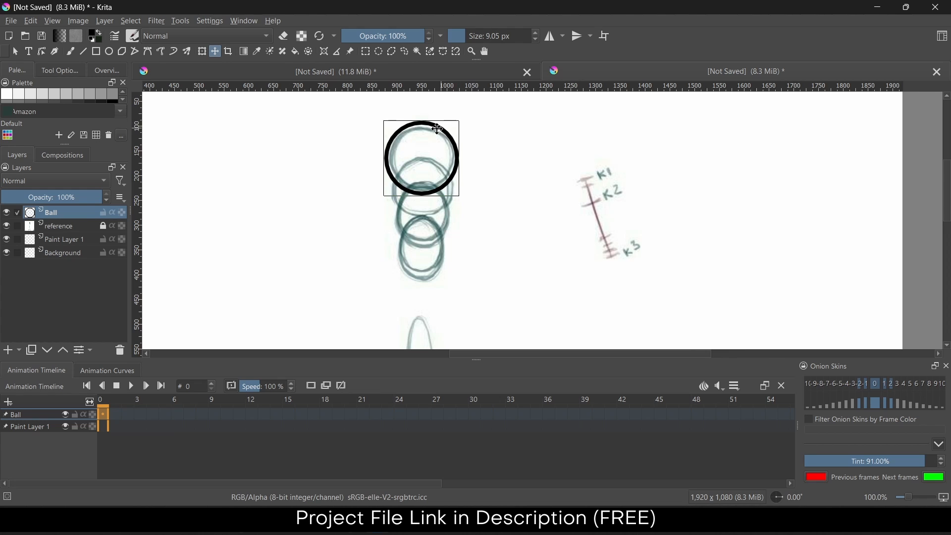
pyautogui.click(204, 52)
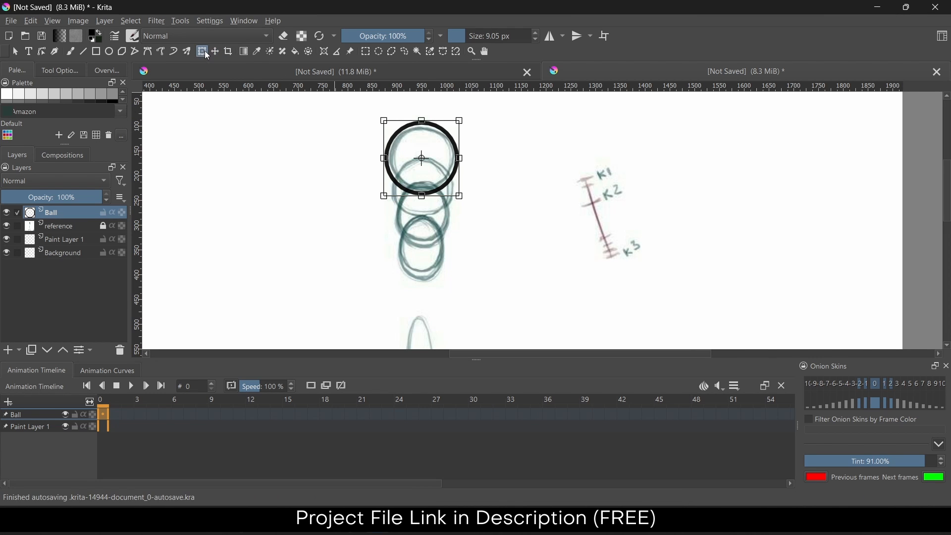
pyautogui.moveTo(459, 120); pyautogui.dragTo(432, 143)
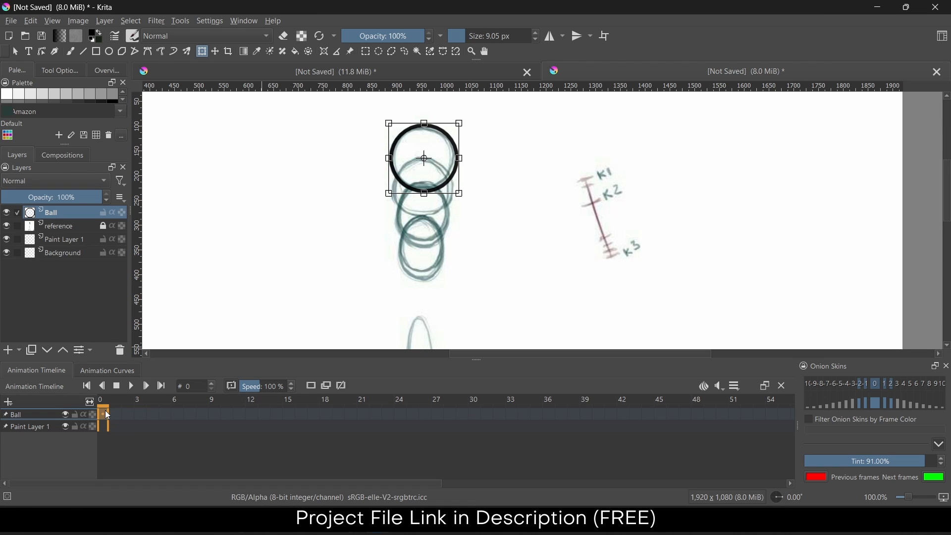
# Duplicate the ball drawing to frame 1, move it down onto the second reference ball, and compare it with frame 0.
pyautogui.moveTo(105, 411); pyautogui.dragTo(124, 411)
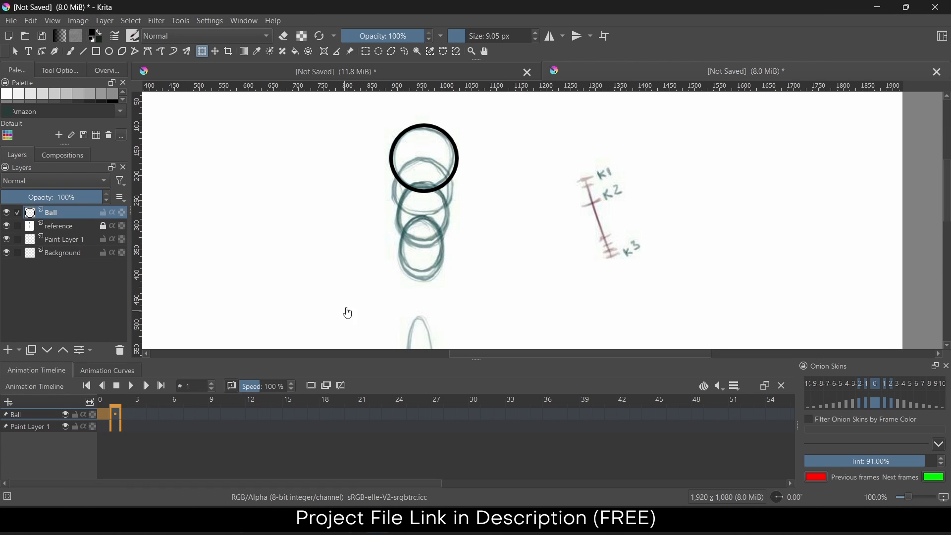
pyautogui.click(312, 386)
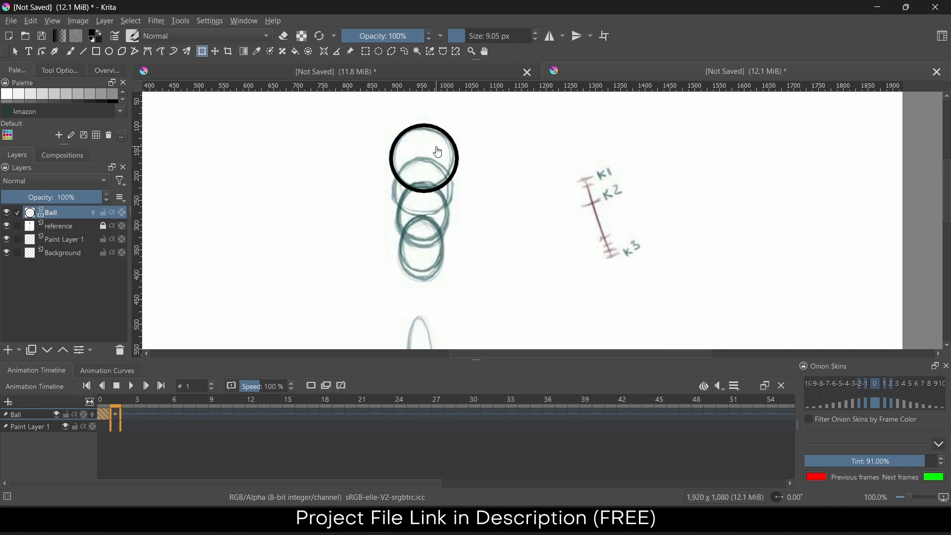
pyautogui.click(202, 52)
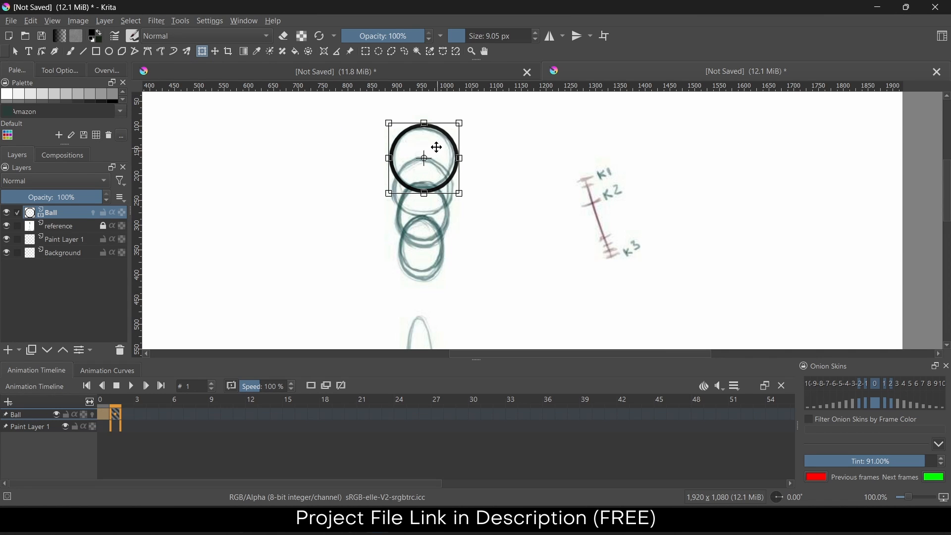
pyautogui.moveTo(436, 146); pyautogui.dragTo(436, 176)
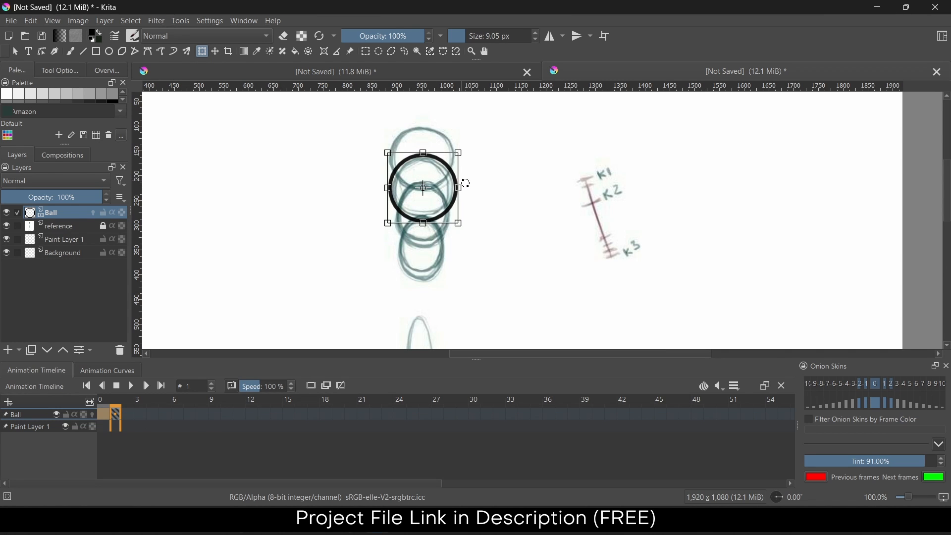
pyautogui.click(105, 404)
pyautogui.click(115, 404)
pyautogui.click(103, 403)
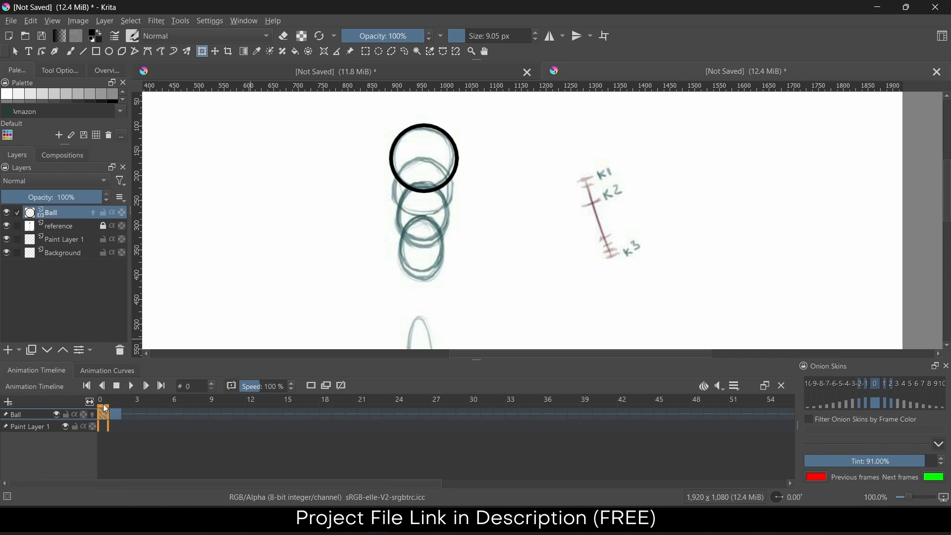
# Copy the frame 1 ball to frame 2, move it down onto the third reference ball and narrow it into an upright oval.
pyautogui.click(114, 403)
pyautogui.moveTo(114, 404); pyautogui.dragTo(118, 402)
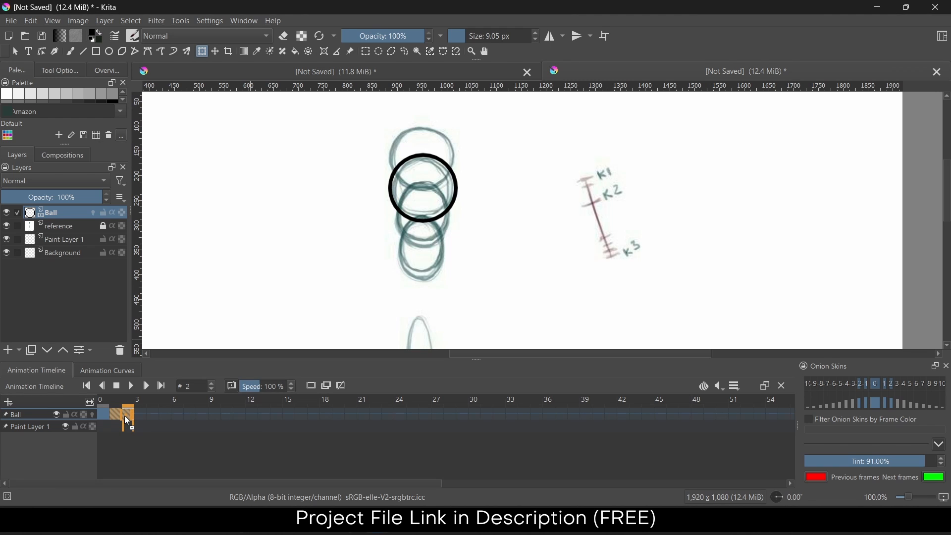
pyautogui.click(415, 192)
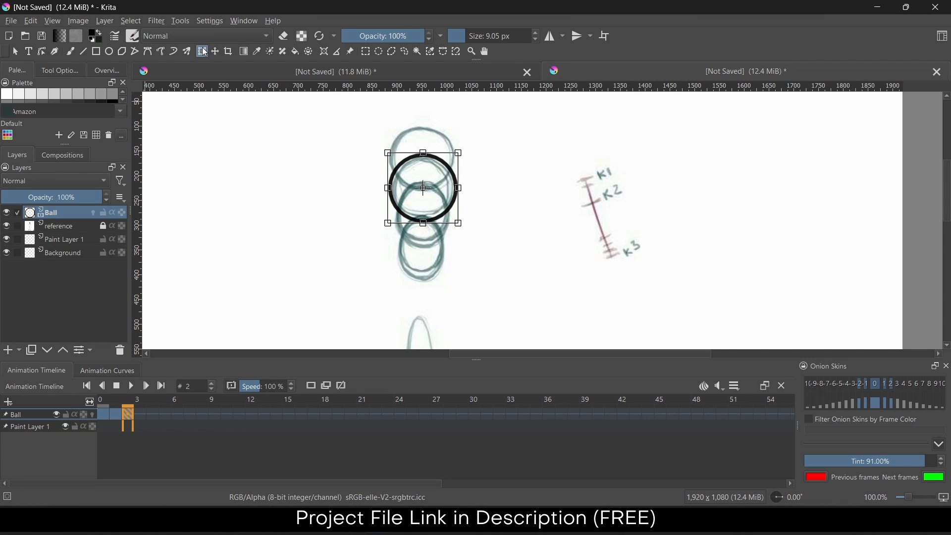
pyautogui.moveTo(439, 182); pyautogui.dragTo(439, 207)
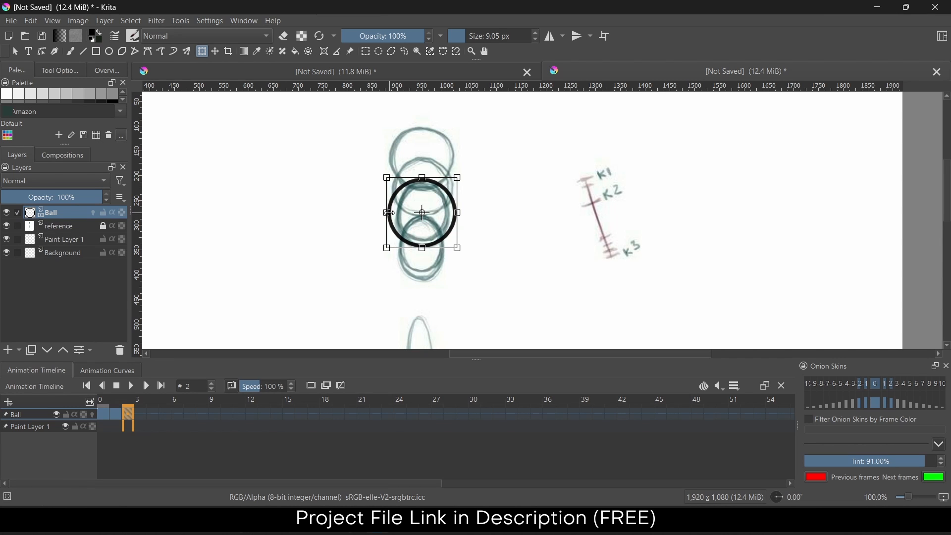
pyautogui.moveTo(387, 213); pyautogui.dragTo(451, 214)
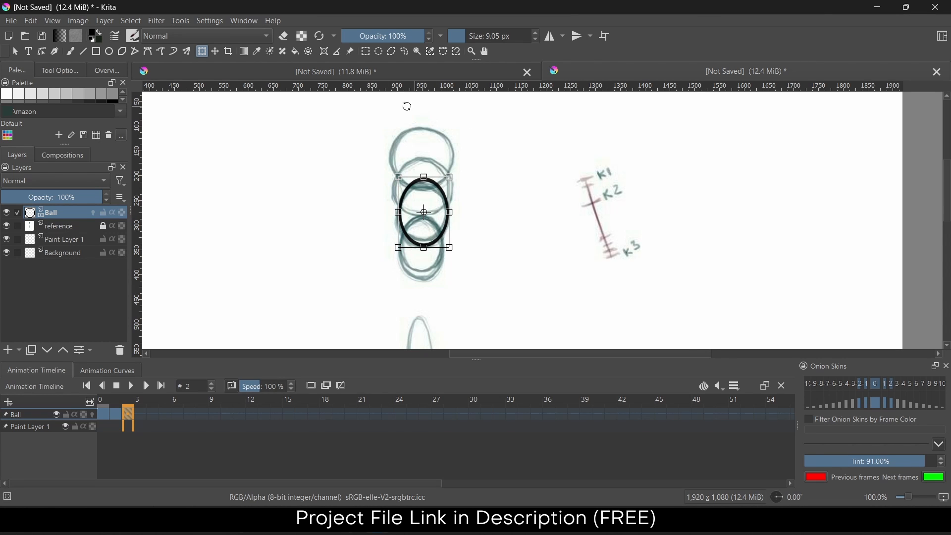
# Turn on onion skins for the Ball layer and copy the oval to frame 3, fitting it narrower and taller over the fourth reference ball.
pyautogui.click(92, 415)
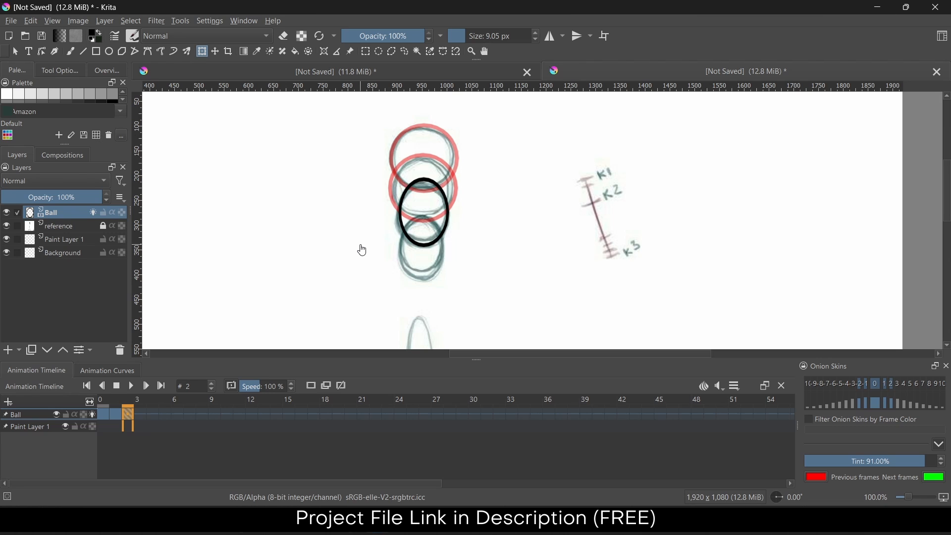
pyautogui.click(141, 412)
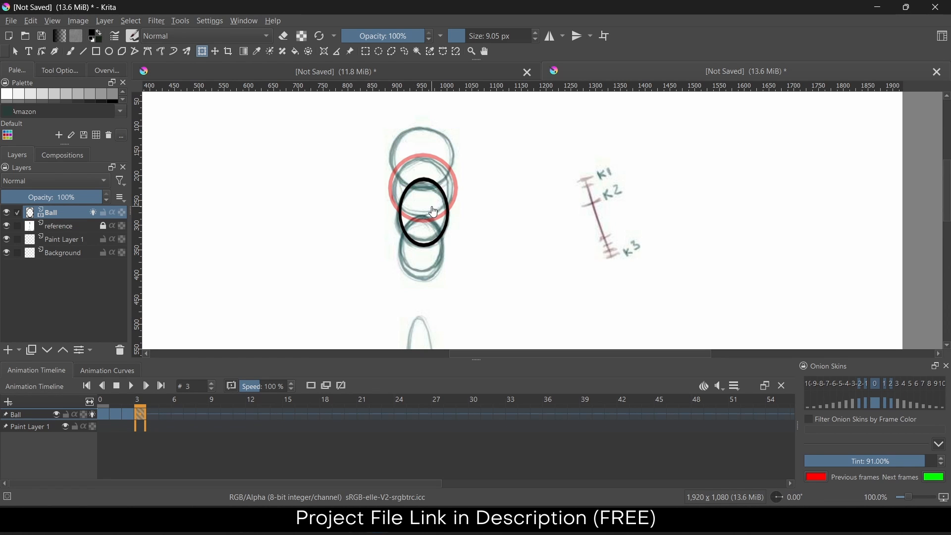
pyautogui.click(433, 212)
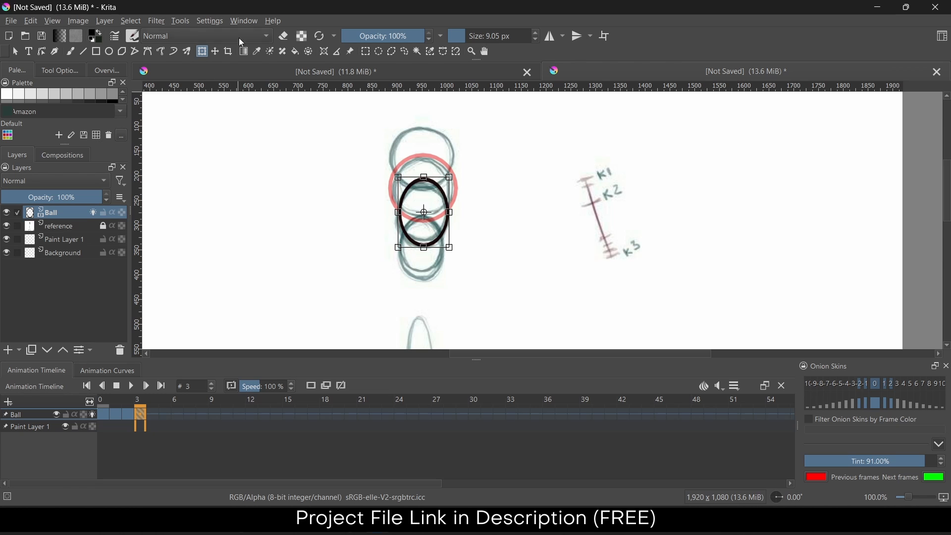
pyautogui.moveTo(428, 199); pyautogui.dragTo(400, 251)
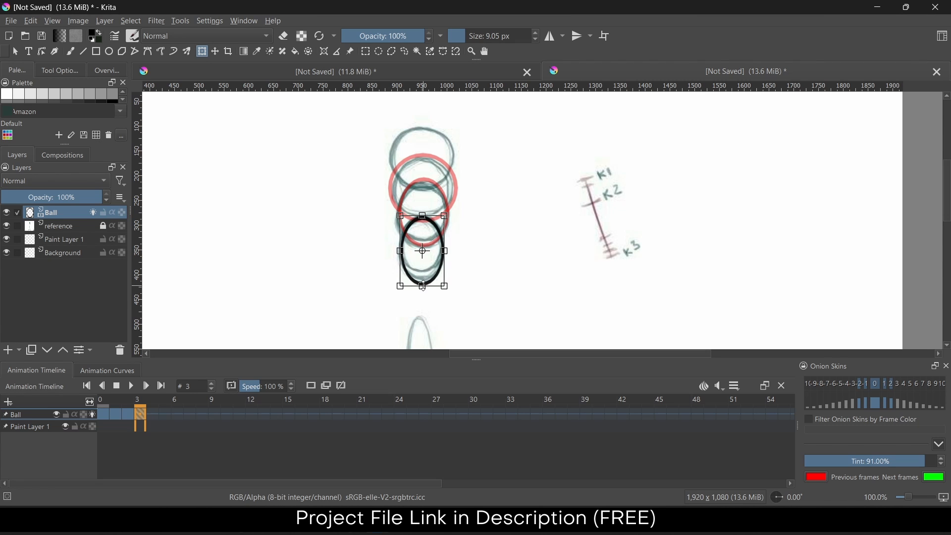
pyautogui.moveTo(422, 286); pyautogui.dragTo(422, 293)
# Copy the oval to frame 4, move it onto the upper elongated reference shape, and stretch it taller and narrower.
pyautogui.moveTo(523, 286); pyautogui.dragTo(506, 167)
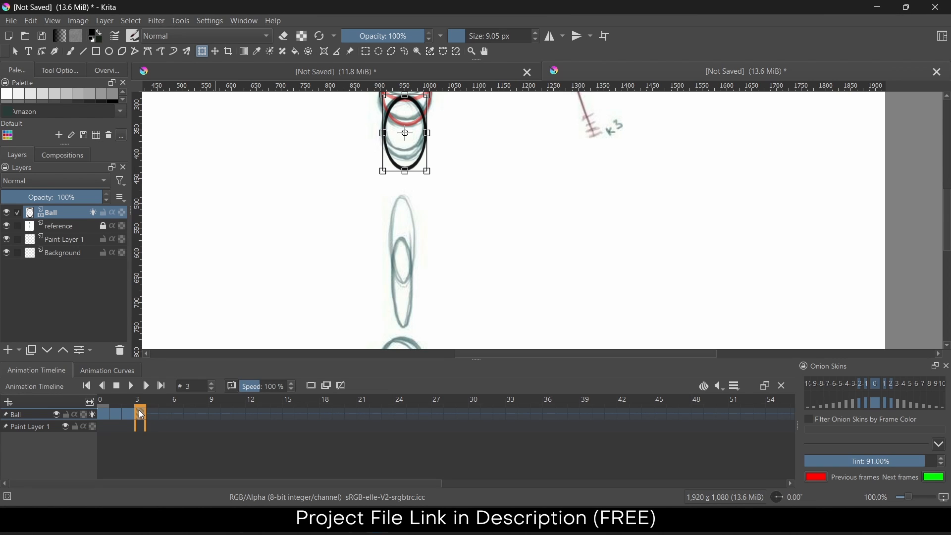
pyautogui.click(157, 411)
pyautogui.moveTo(407, 130); pyautogui.dragTo(407, 223)
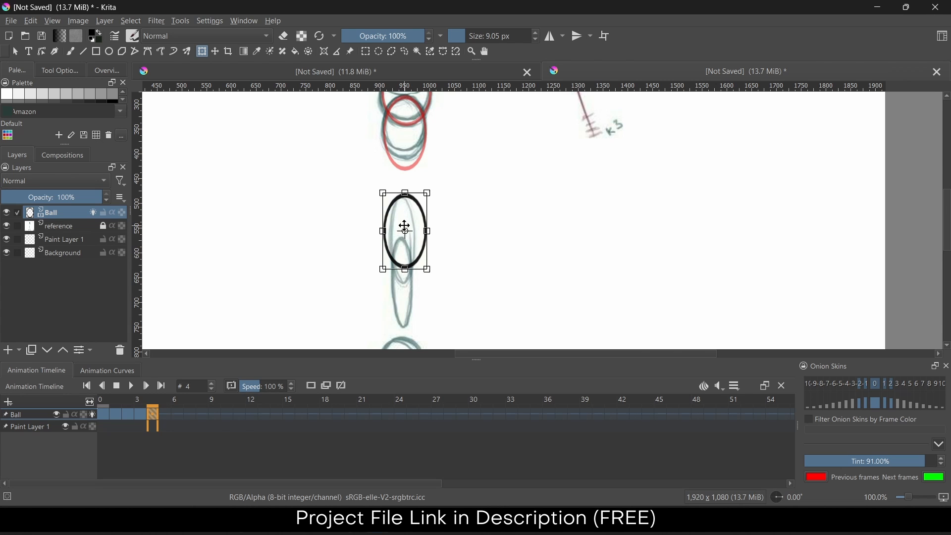
pyautogui.moveTo(403, 268); pyautogui.dragTo(403, 284)
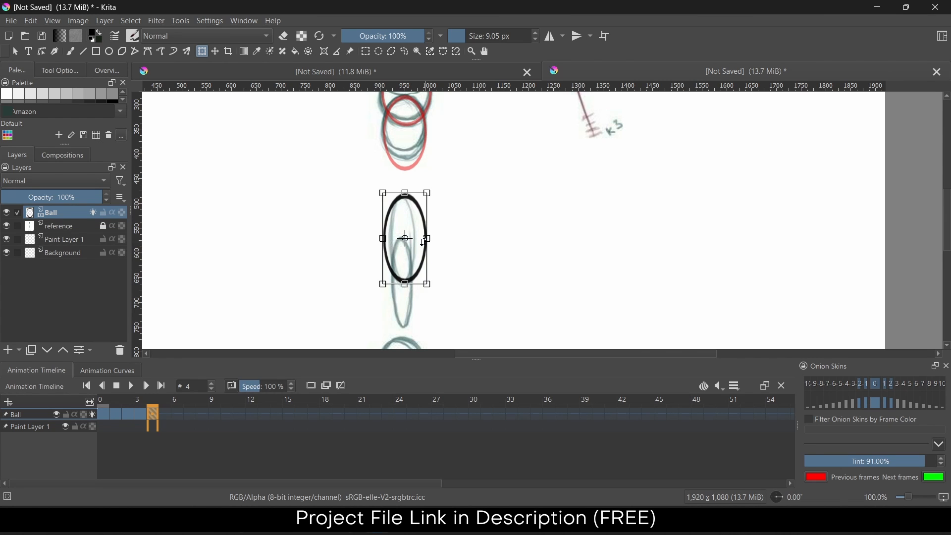
pyautogui.moveTo(428, 238); pyautogui.dragTo(387, 239)
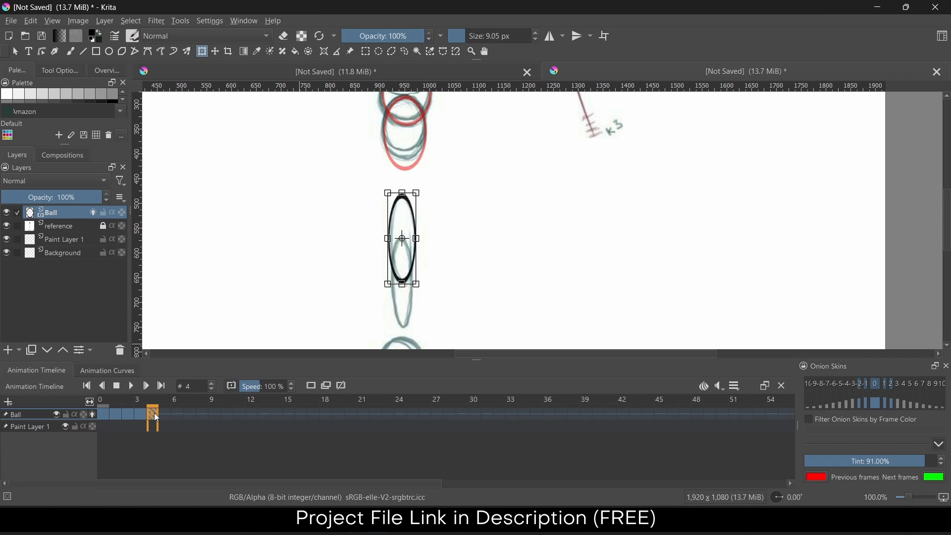
# Copy the stretched oval to frame 5 and fit it, slimmer, over the lower elongated reference shape.
pyautogui.moveTo(153, 412); pyautogui.dragTo(167, 412)
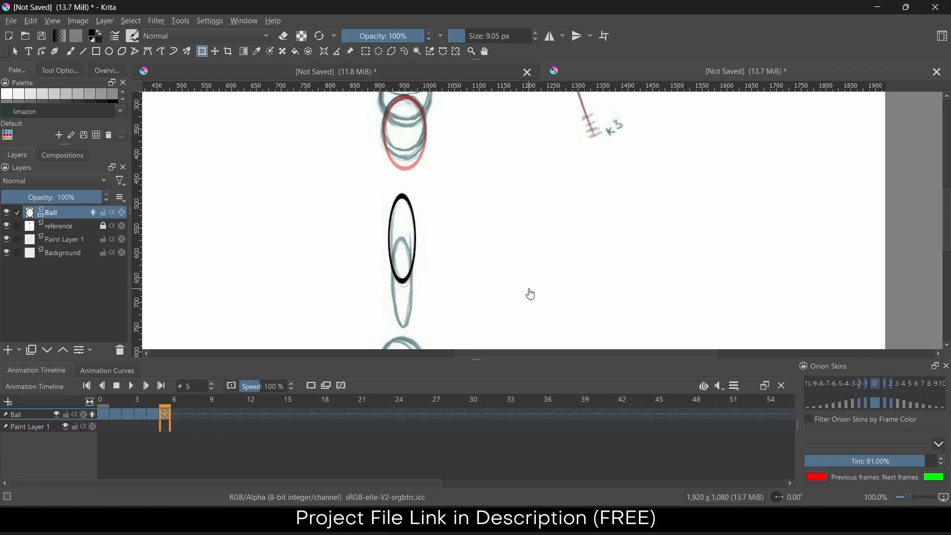
pyautogui.scroll(-5, 529, 293)
pyautogui.click(403, 148)
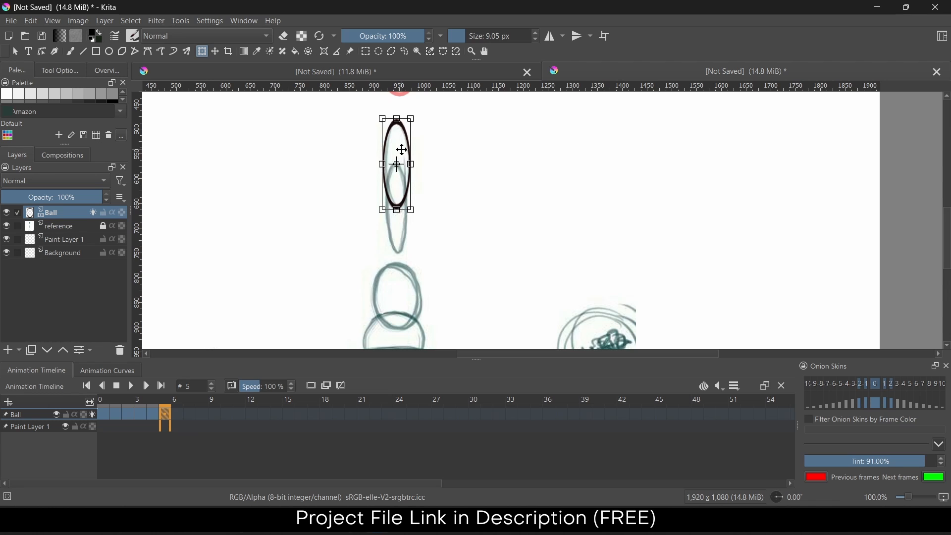
pyautogui.moveTo(403, 147); pyautogui.dragTo(385, 209)
pyautogui.moveTo(396, 252); pyautogui.dragTo(396, 253)
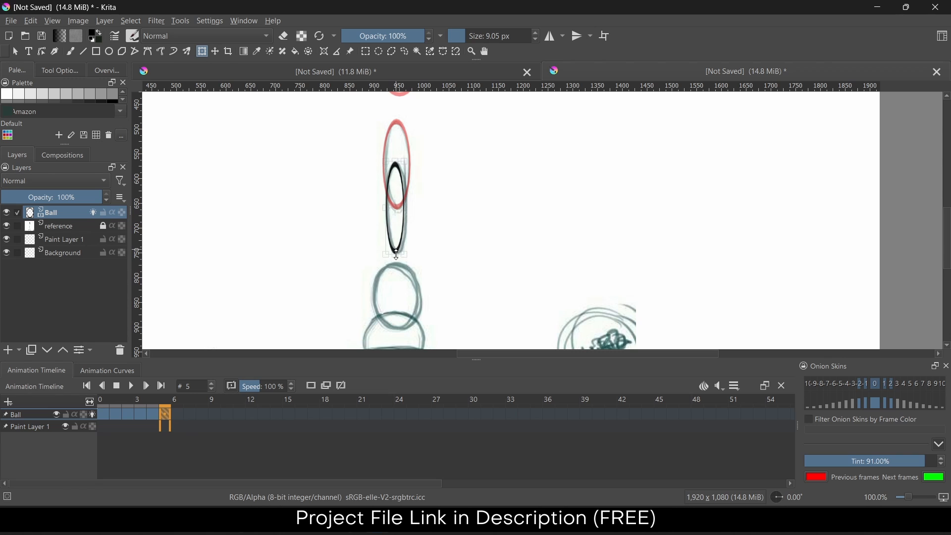
pyautogui.moveTo(409, 208); pyautogui.dragTo(412, 211)
# Copy the slim oval to frame 6, move it onto the next reference ball below, and make it shorter and wider.
pyautogui.moveTo(508, 262); pyautogui.dragTo(508, 237)
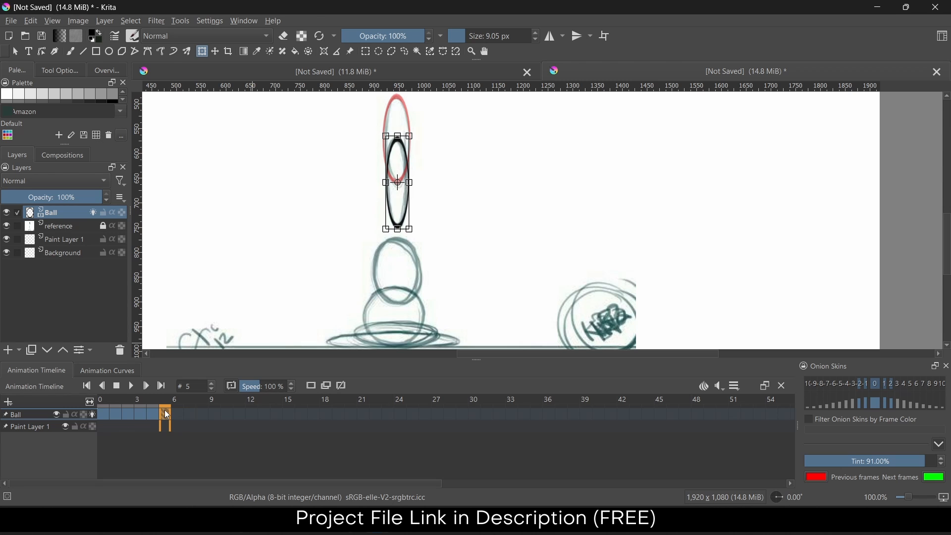
pyautogui.click(178, 414)
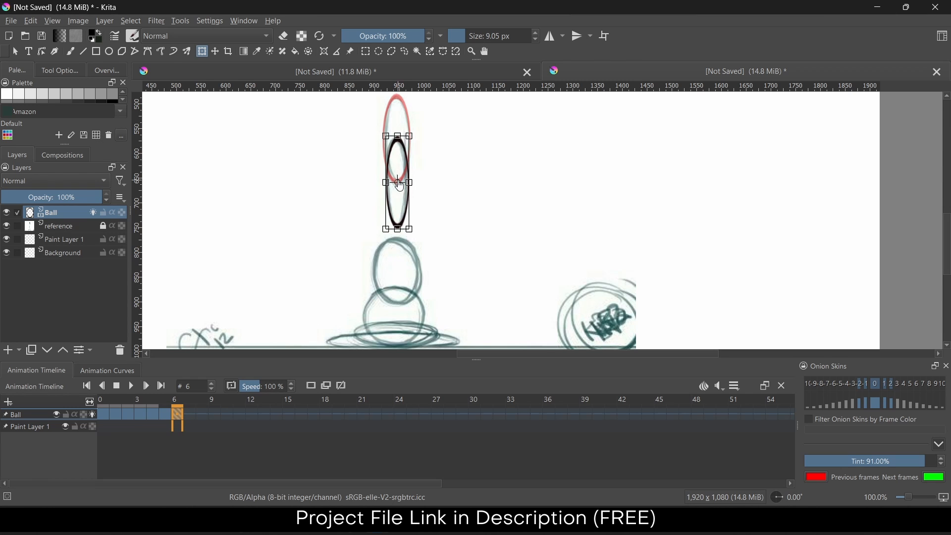
pyautogui.moveTo(397, 173); pyautogui.dragTo(374, 268)
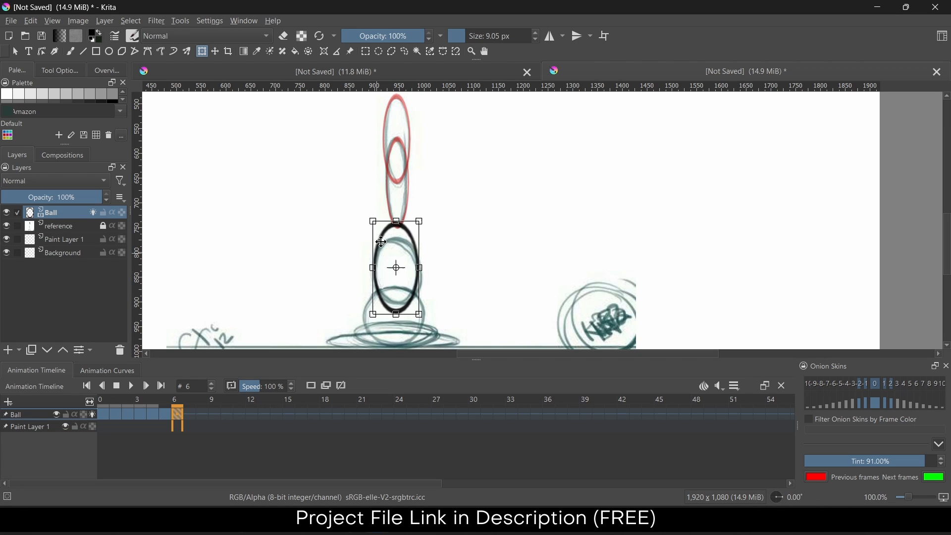
pyautogui.moveTo(397, 221); pyautogui.dragTo(397, 236)
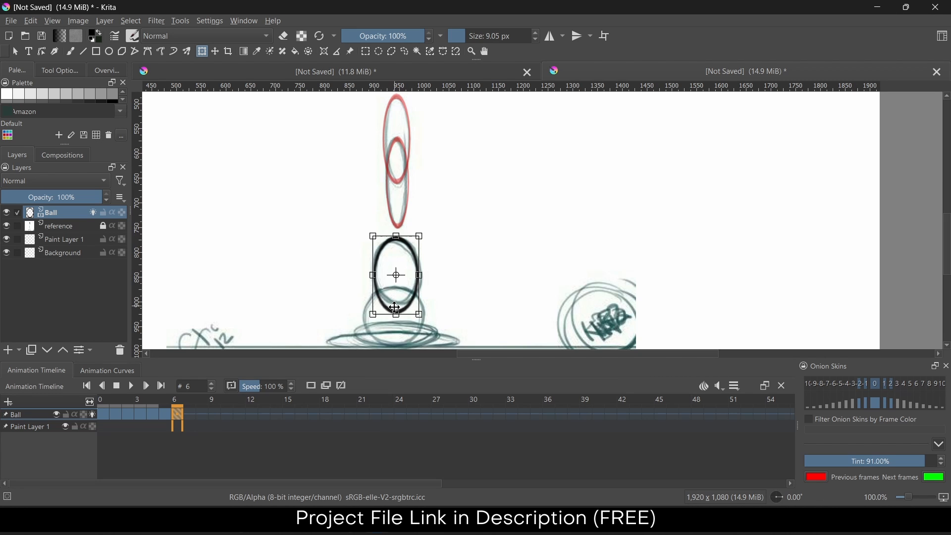
pyautogui.moveTo(396, 314); pyautogui.dragTo(396, 302)
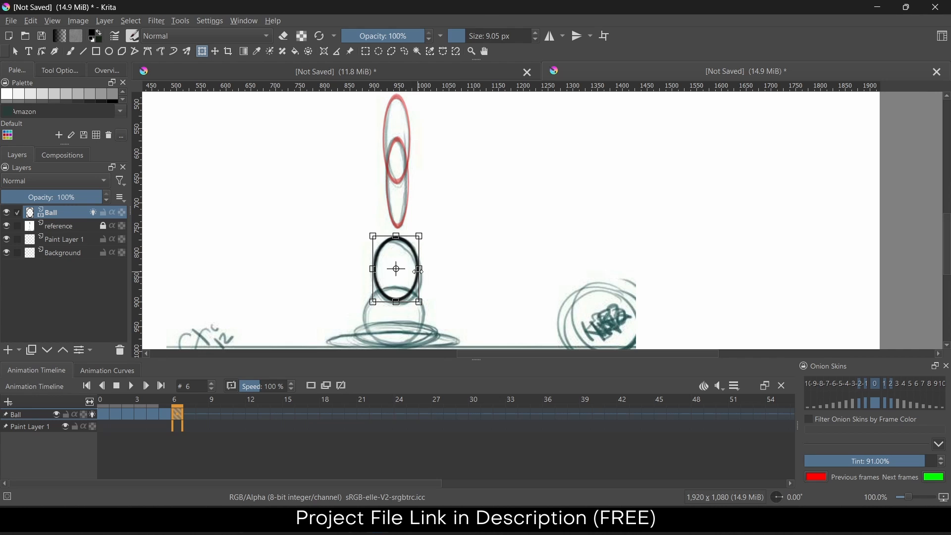
pyautogui.moveTo(420, 270); pyautogui.dragTo(426, 270)
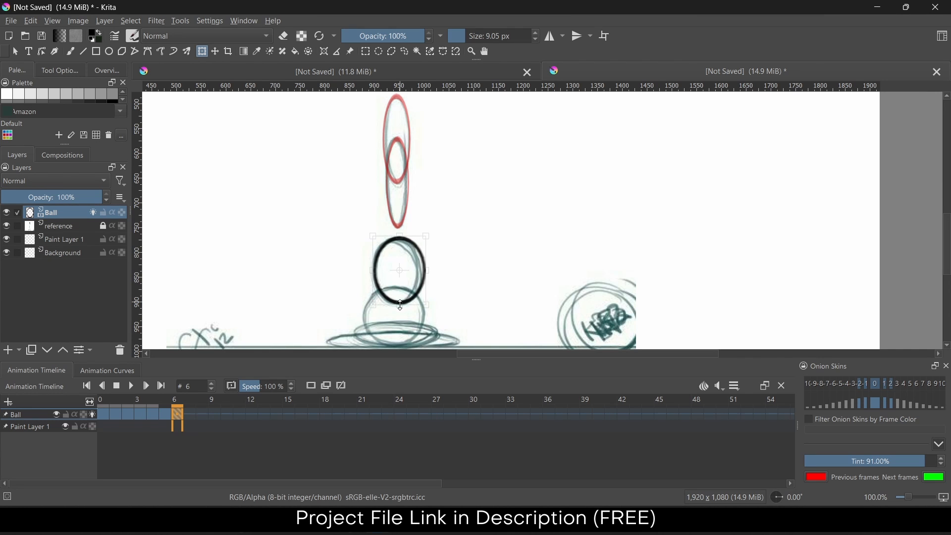
pyautogui.moveTo(402, 235); pyautogui.dragTo(401, 239)
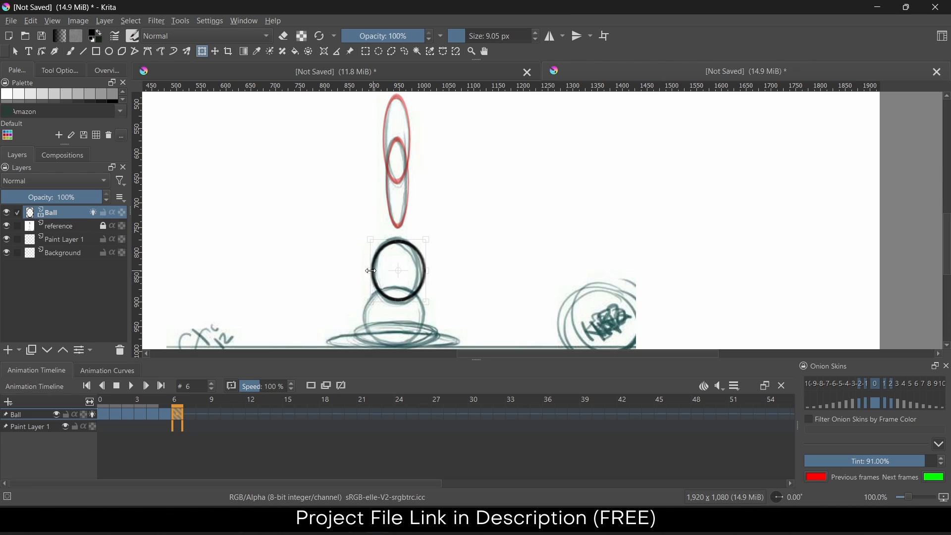
# Copy the frame 6 ball to frame 7, move it down onto the round reference ball touching the ground line, and widen it slightly.
pyautogui.moveTo(463, 259); pyautogui.dragTo(471, 189)
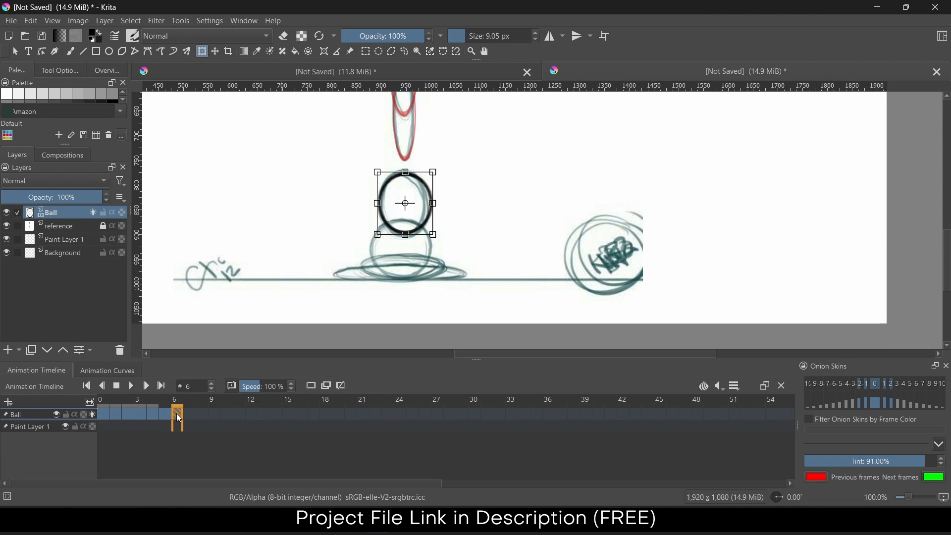
pyautogui.moveTo(177, 413); pyautogui.dragTo(188, 412)
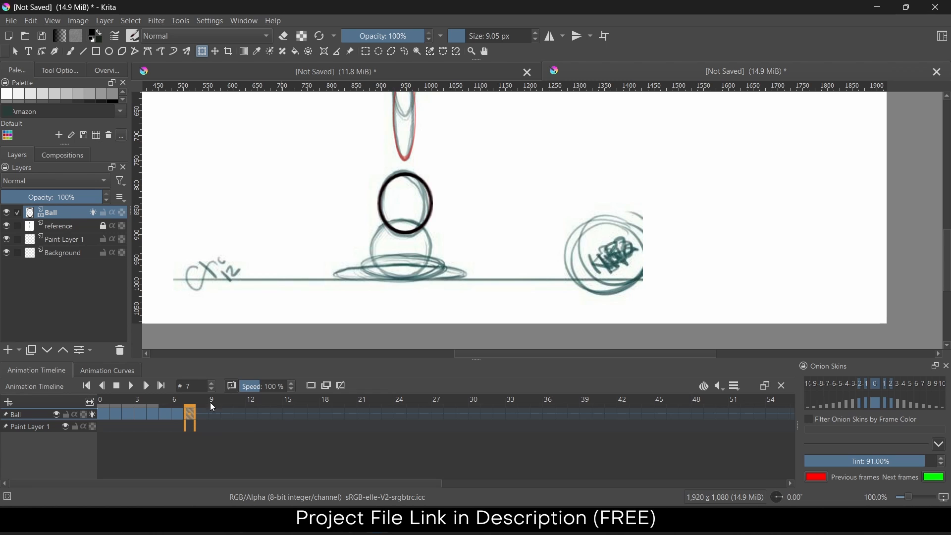
pyautogui.hotkey('ctrl', 't')
pyautogui.moveTo(412, 184); pyautogui.dragTo(433, 248)
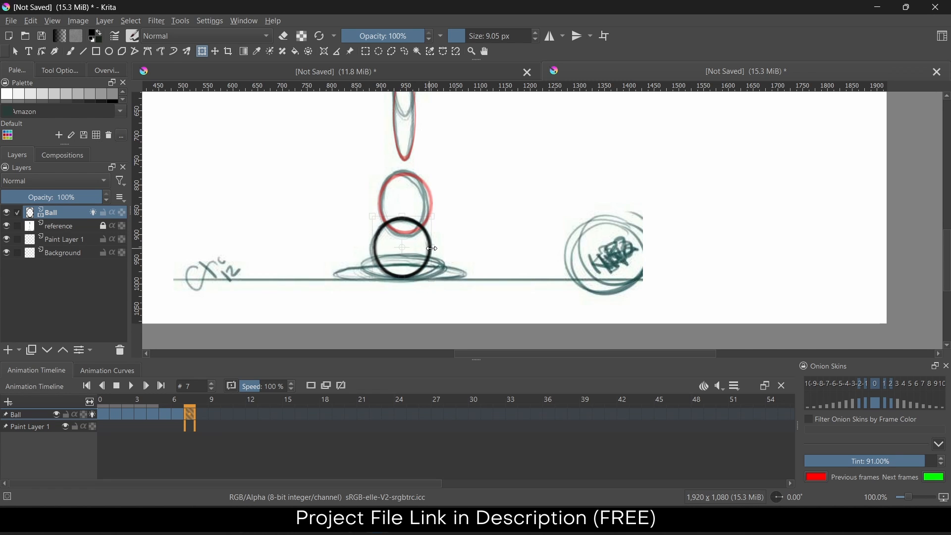
pyautogui.moveTo(373, 247); pyautogui.dragTo(370, 248)
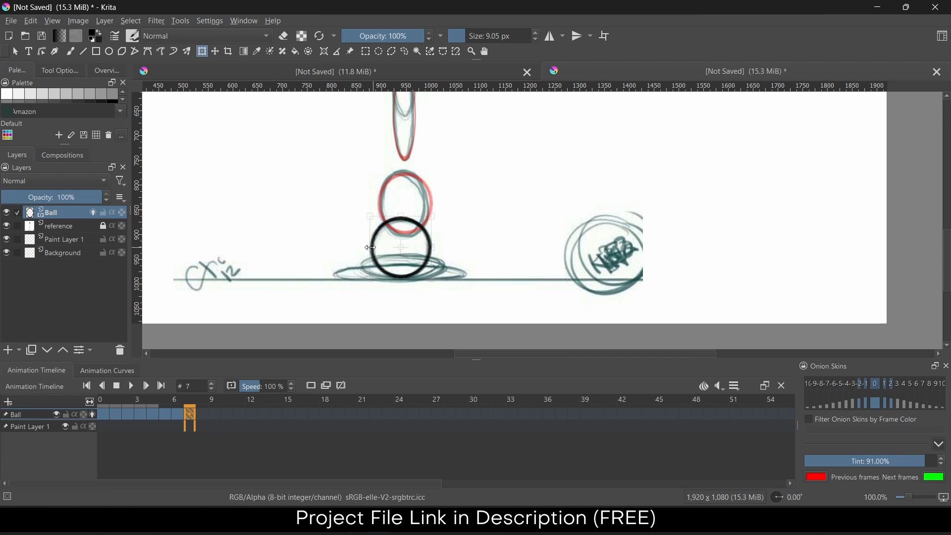
# Copy the ball to frame 8, widen it on both sides, and squash it down to match the smaller flattened reference ellipse.
pyautogui.click(199, 413)
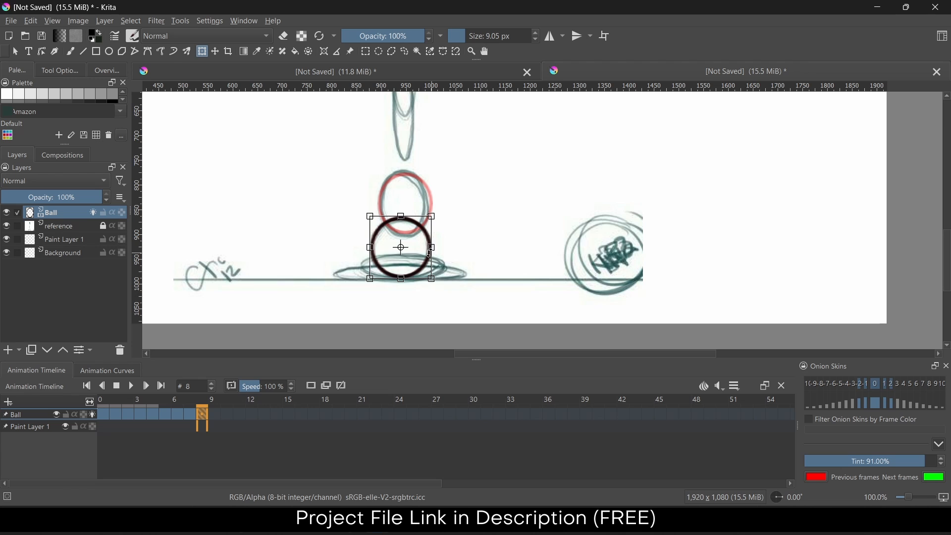
pyautogui.moveTo(431, 249); pyautogui.dragTo(444, 249)
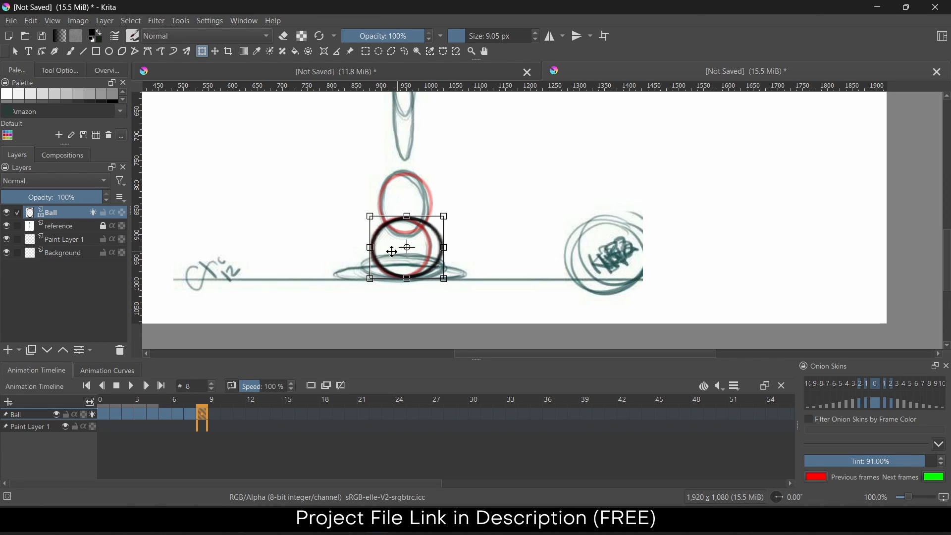
pyautogui.moveTo(370, 247); pyautogui.dragTo(358, 248)
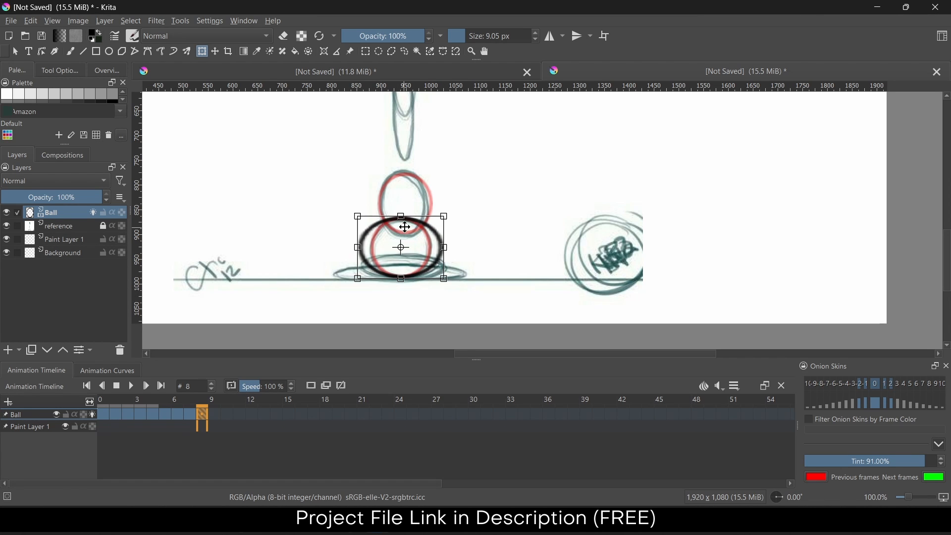
pyautogui.moveTo(402, 217); pyautogui.dragTo(402, 254)
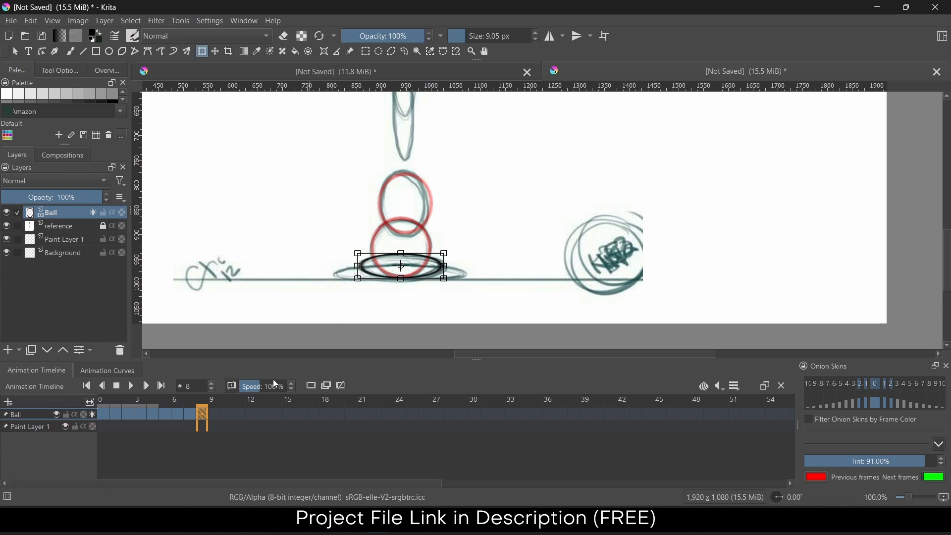
# Copy the squashed ball to frame 9 and make it flatter and wider to match the widest reference ellipse on the ground.
pyautogui.click(214, 414)
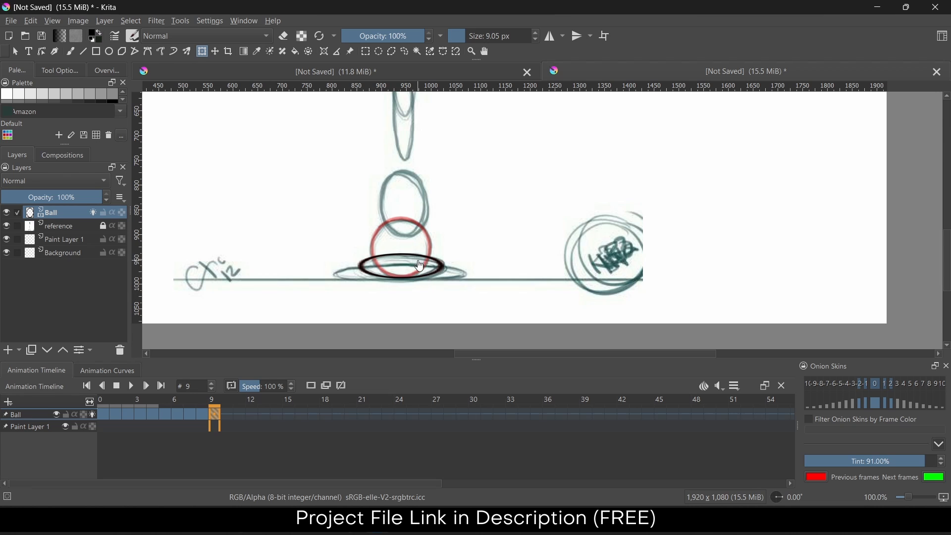
pyautogui.click(419, 266)
pyautogui.moveTo(400, 253); pyautogui.dragTo(467, 271)
pyautogui.moveTo(360, 270); pyautogui.dragTo(333, 271)
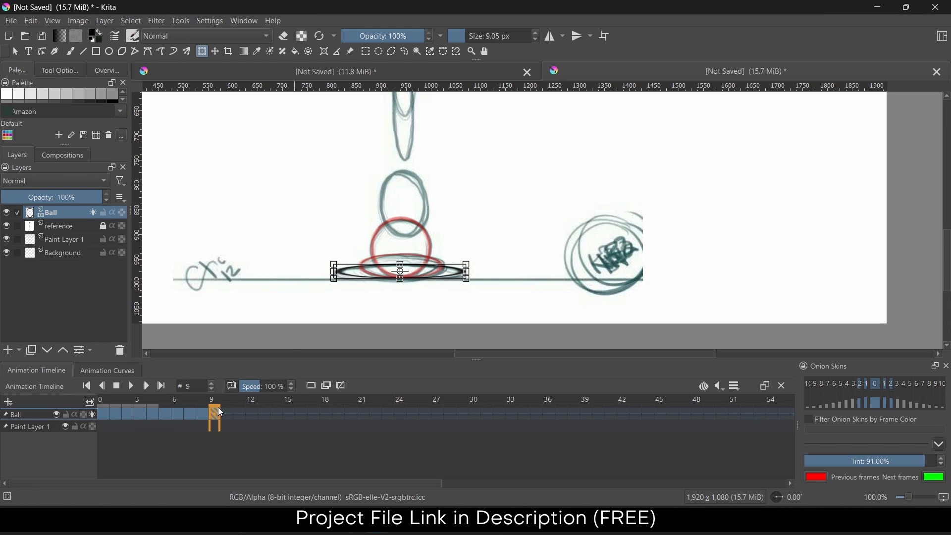
# Return to frame 0, hide the reference layer, and turn off onion skins for the Ball layer.
pyautogui.moveTo(212, 405); pyautogui.dragTo(102, 408)
pyautogui.scroll(-1, 588, 187)
pyautogui.moveTo(588, 187); pyautogui.dragTo(609, 295)
pyautogui.scroll(-1, 588, 227)
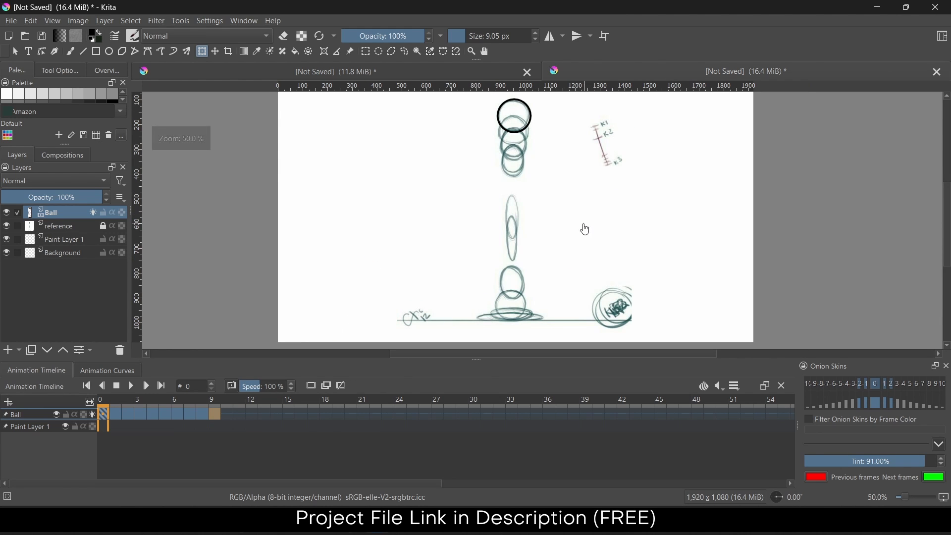
pyautogui.click(7, 227)
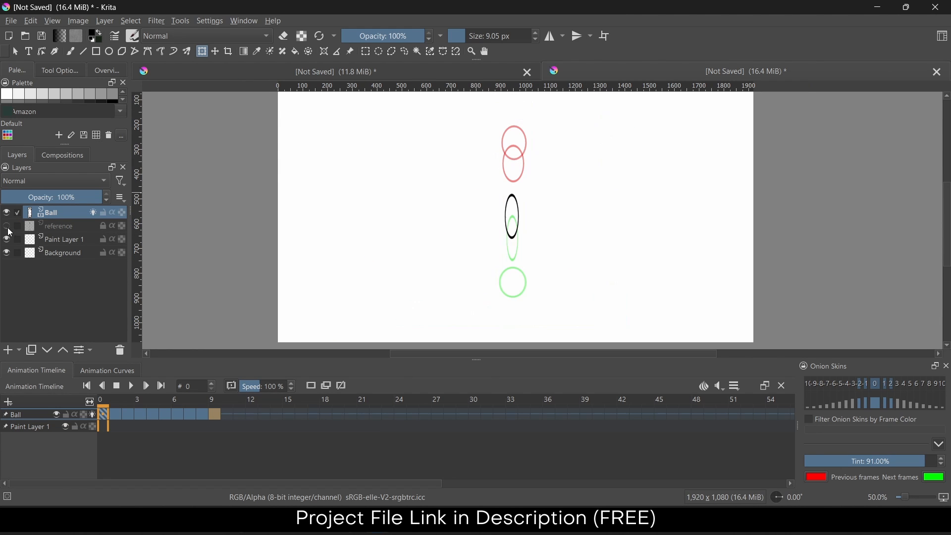
pyautogui.click(92, 414)
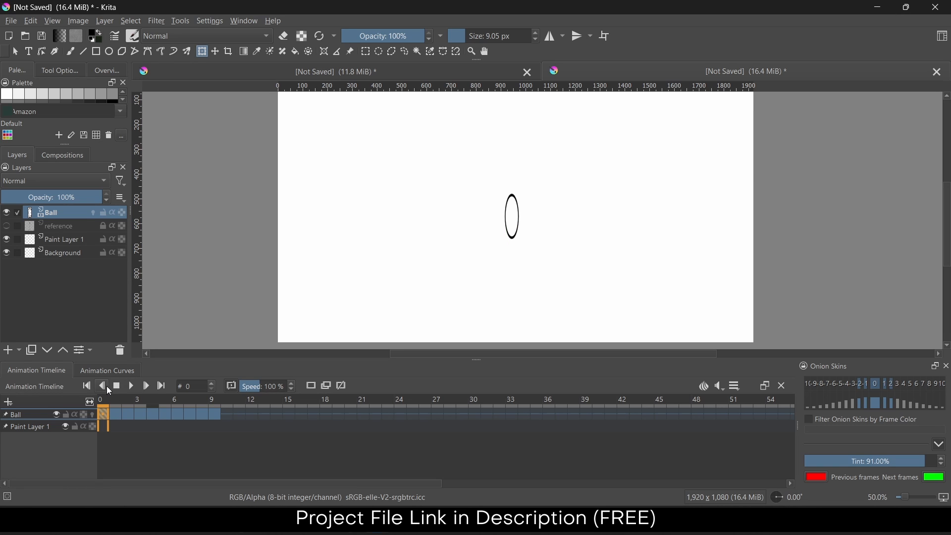
# Set the animation's clip end to frame 9.
pyautogui.click(739, 386)
pyautogui.click(798, 433)
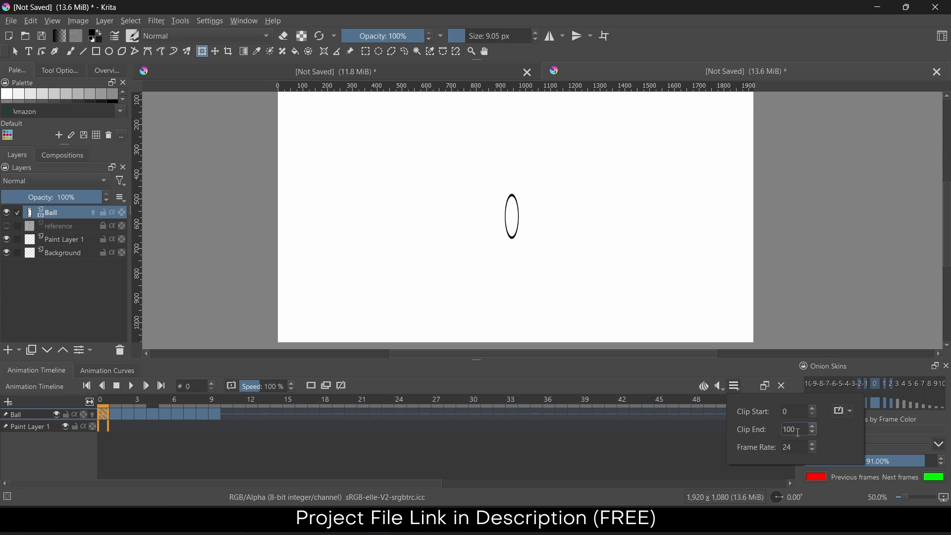
pyautogui.doubleClick(798, 433)
pyautogui.write('9')
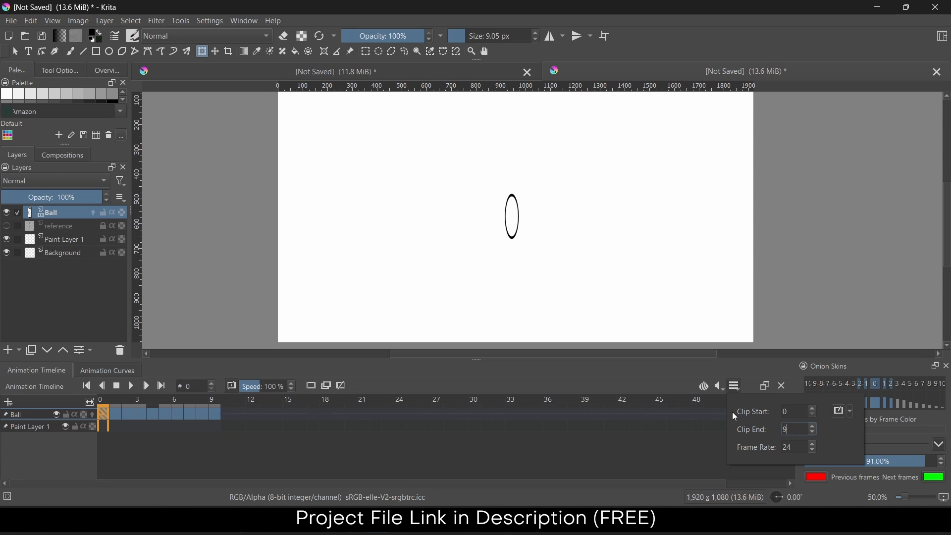
pyautogui.press('Return')
# Play back the bouncing ball animation to check the motion, and stop it.
pyautogui.click(134, 385)
pyautogui.click(133, 385)
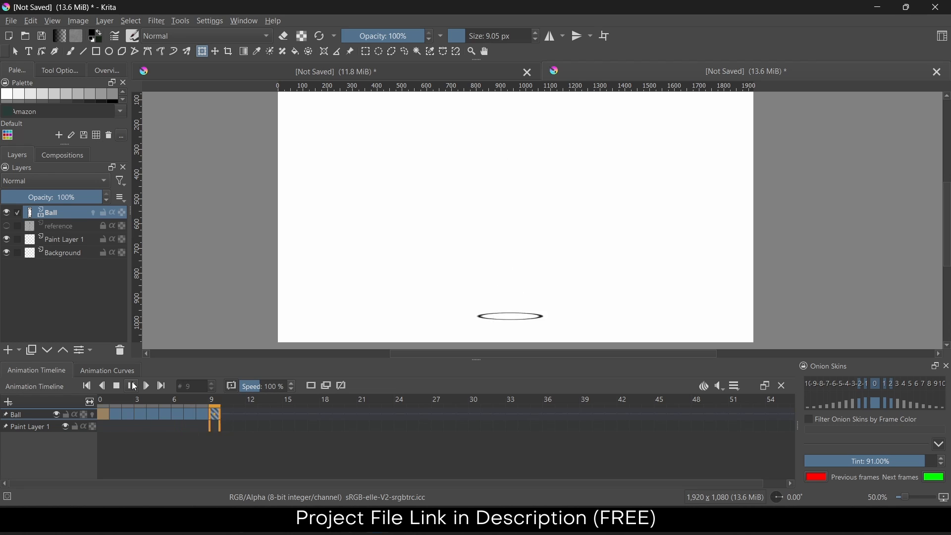
pyautogui.click(138, 390)
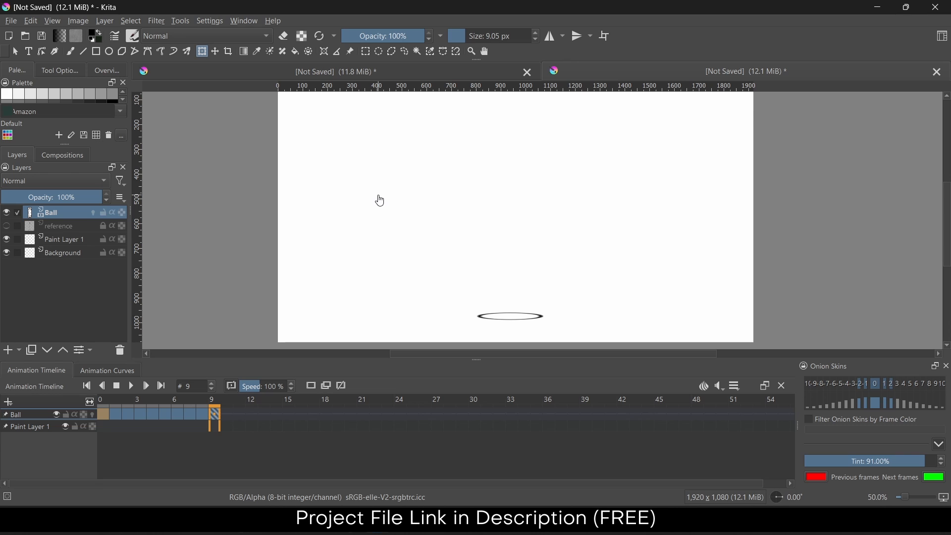
# Open the animation render settings and set the video export format to MPEG-4 video.
pyautogui.click(12, 21)
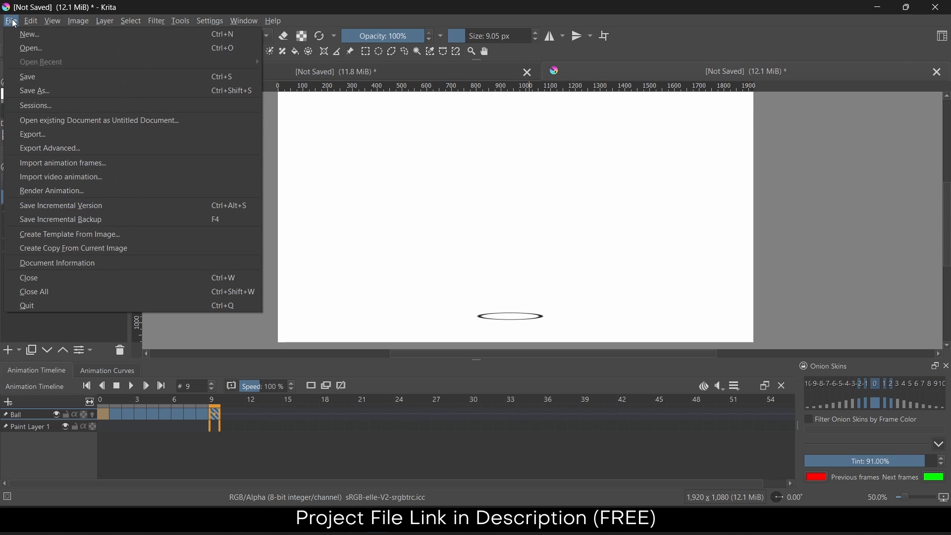
pyautogui.click(80, 188)
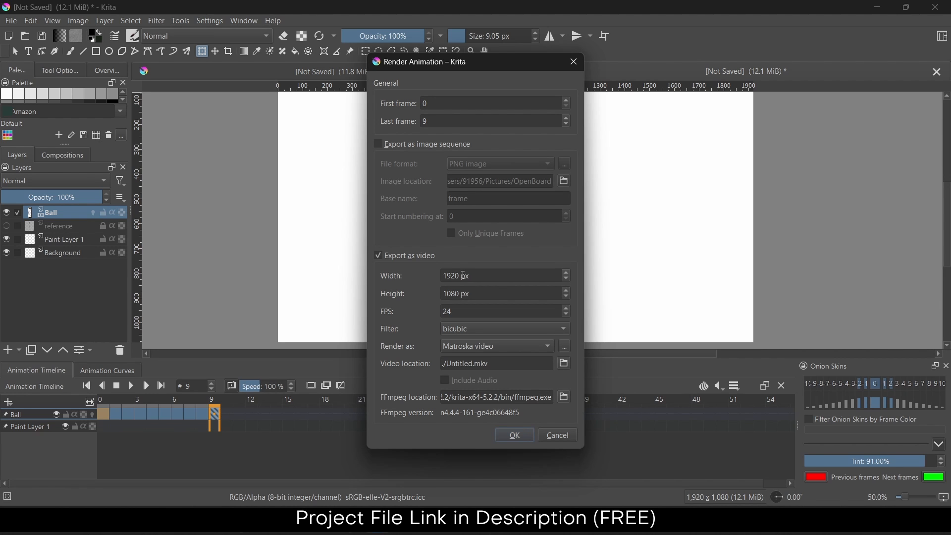
pyautogui.click(546, 346)
pyautogui.click(507, 362)
# Set the output video to ball.mp4 in the Videos folder and render the animation.
pyautogui.click(470, 364)
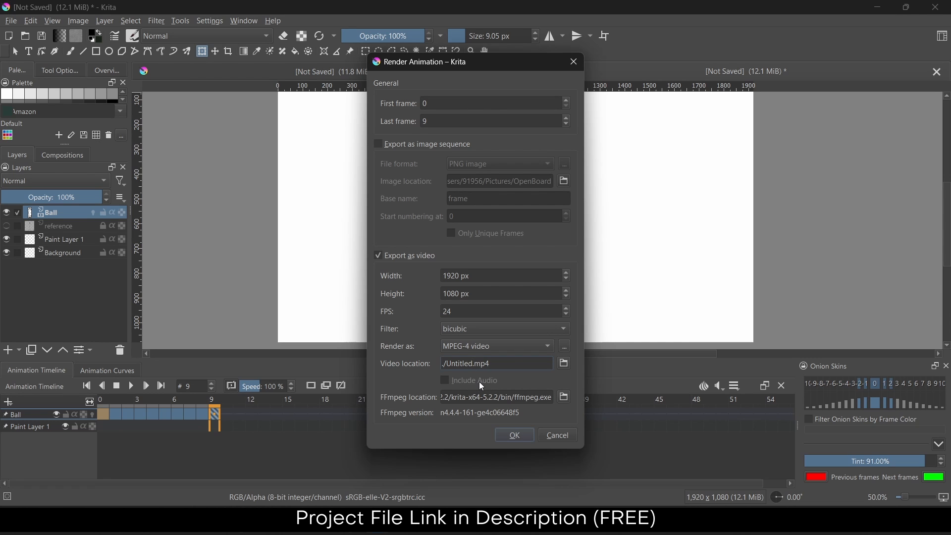
pyautogui.press('BackSpace')
pyautogui.press('BackSpace')
pyautogui.write('ball')
pyautogui.click(564, 364)
pyautogui.scroll(-2, 410, 269)
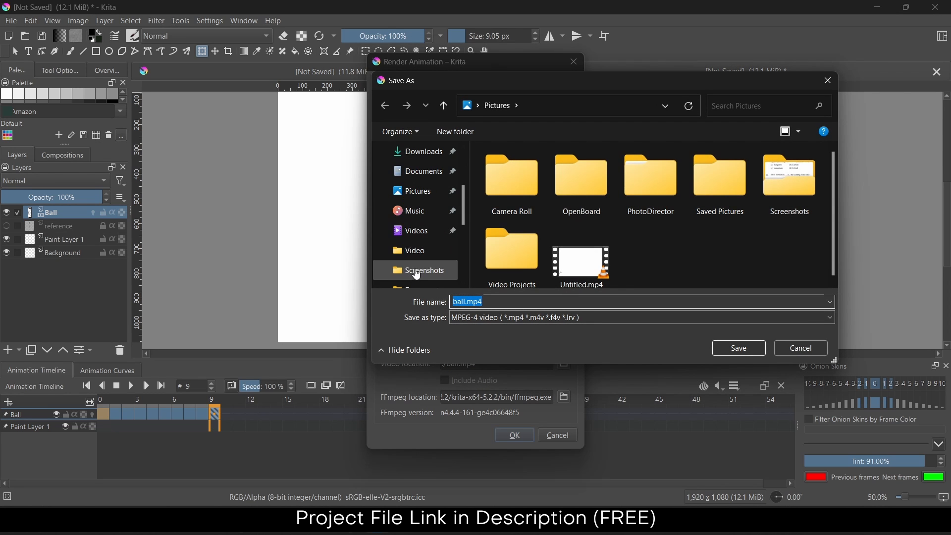
pyautogui.click(416, 231)
pyautogui.click(734, 349)
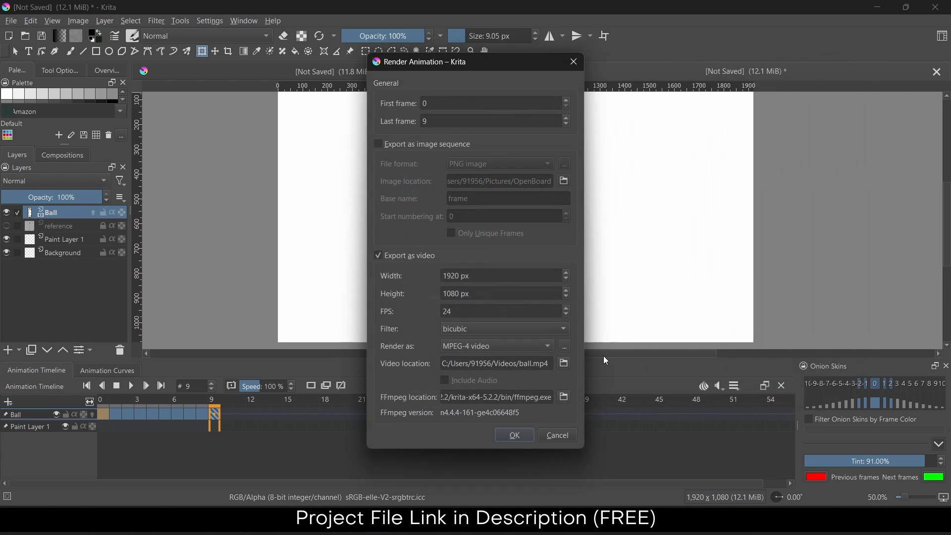
pyautogui.click(521, 436)
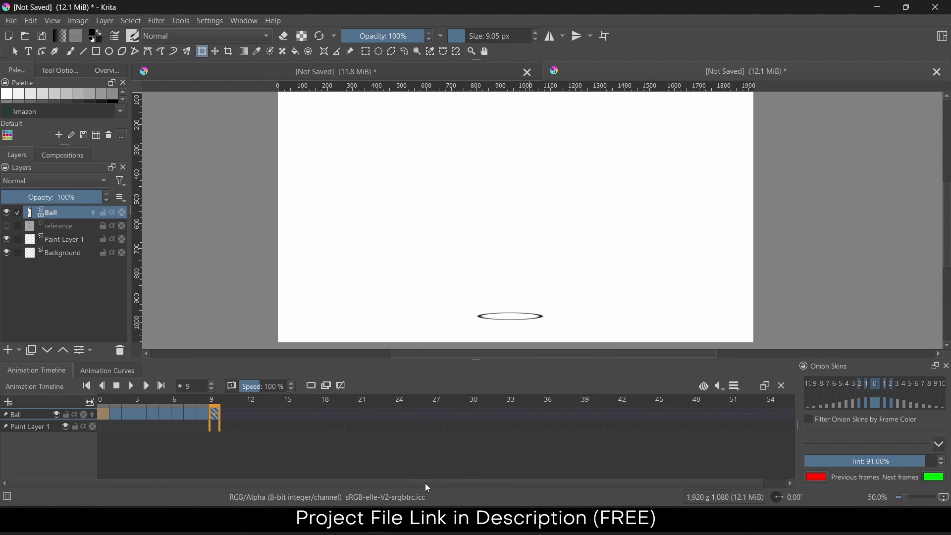
pyautogui.moveTo(240, 521)
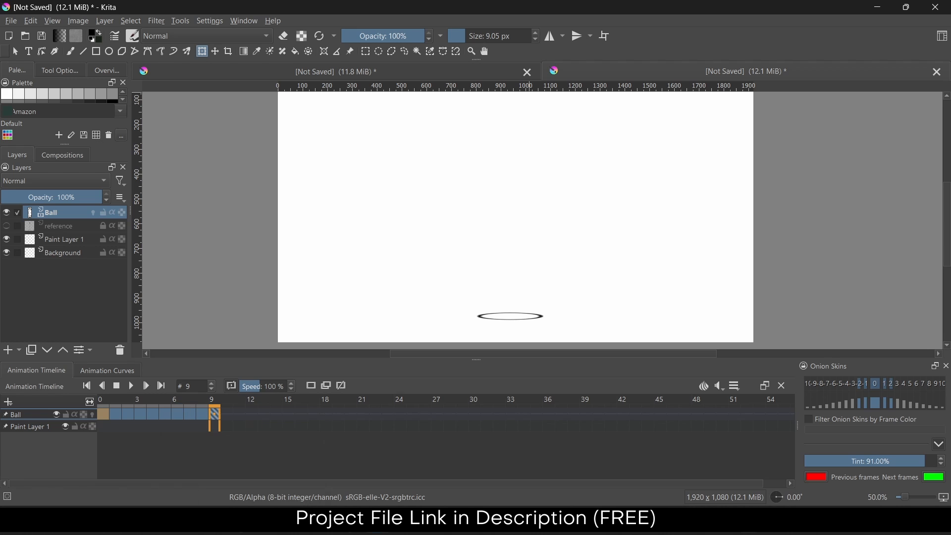